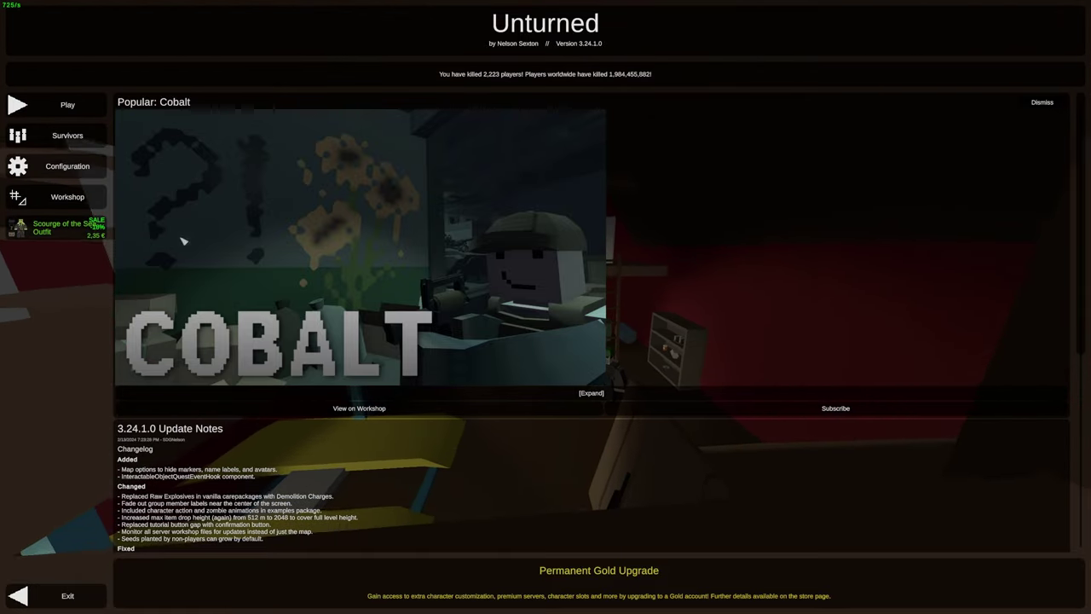
Step: Go through Survivors and Inventory to the Crafting recipes list with 1002 materials available
click(67, 135)
click(546, 337)
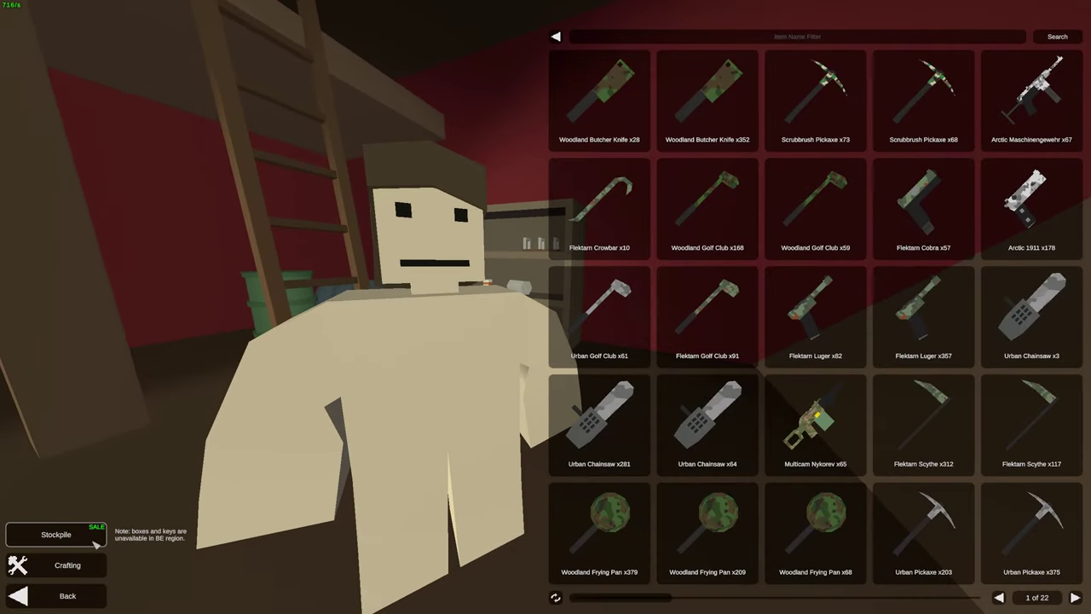
click(66, 555)
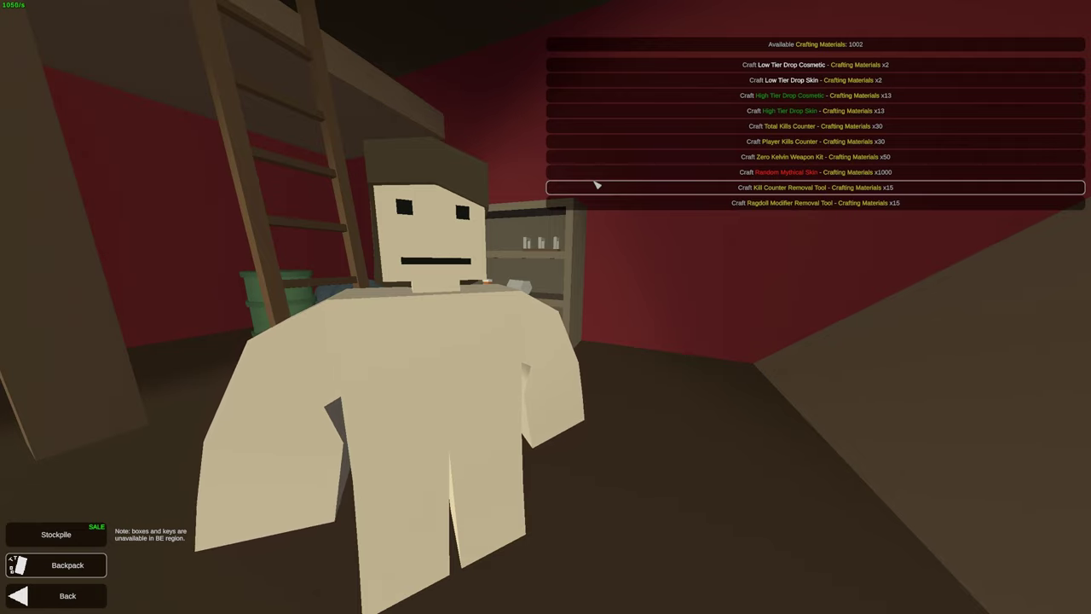
click(652, 173)
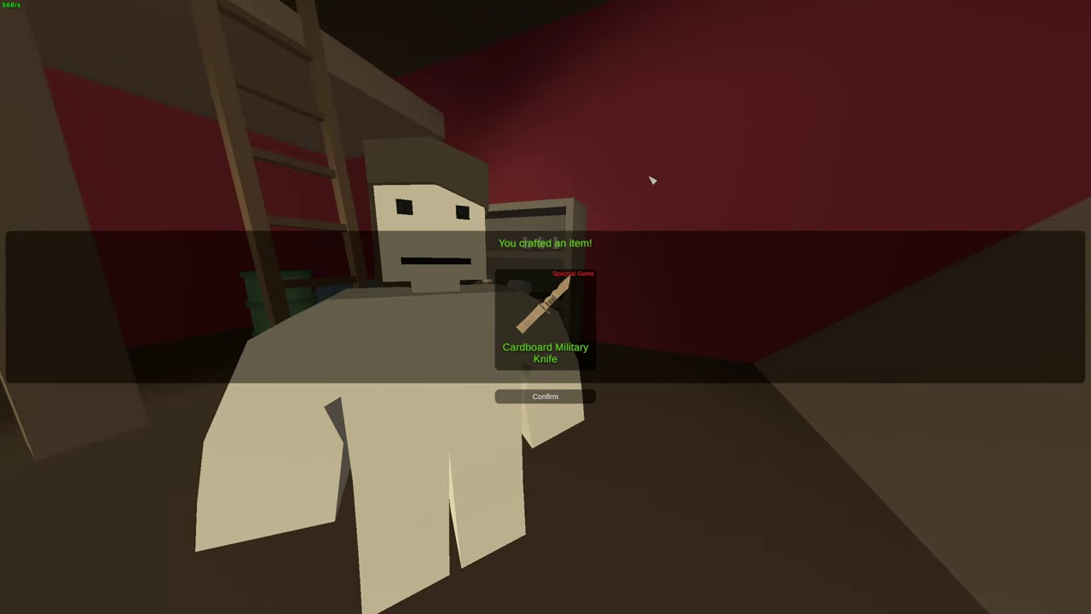